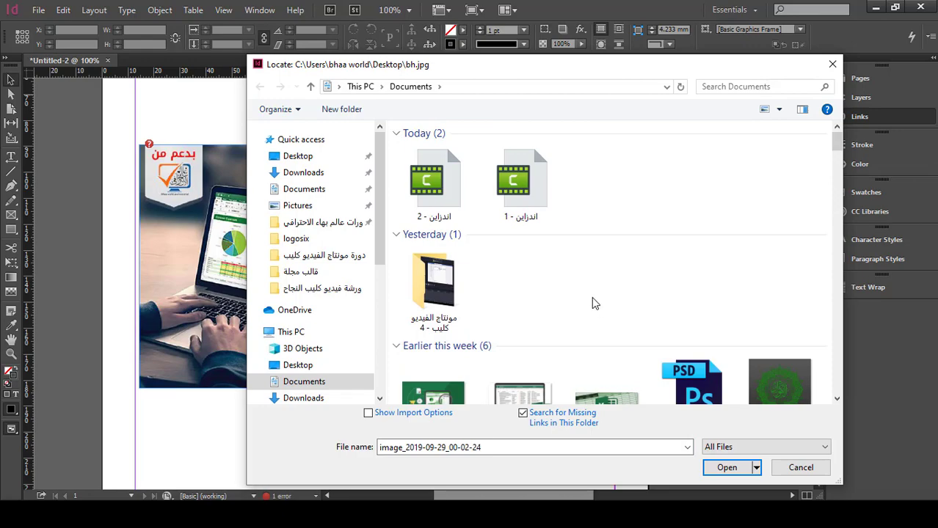
# - Relink the missing bh.jpg to the green Excel course banner JPG in the Documents folder
pyautogui.scroll(-10, 607, 302)
pyautogui.scroll(-2, 609, 315)
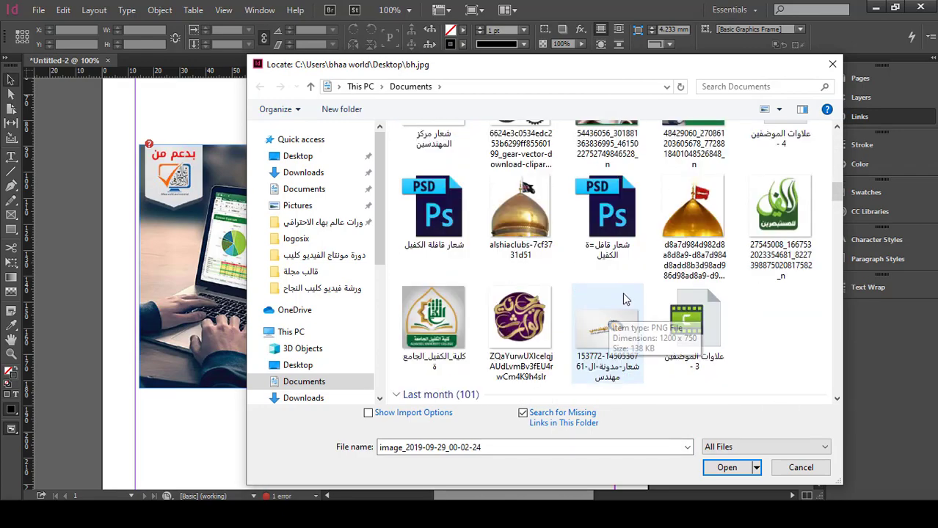
pyautogui.scroll(1, 616, 316)
pyautogui.click(696, 180)
pyautogui.doubleClick(700, 182)
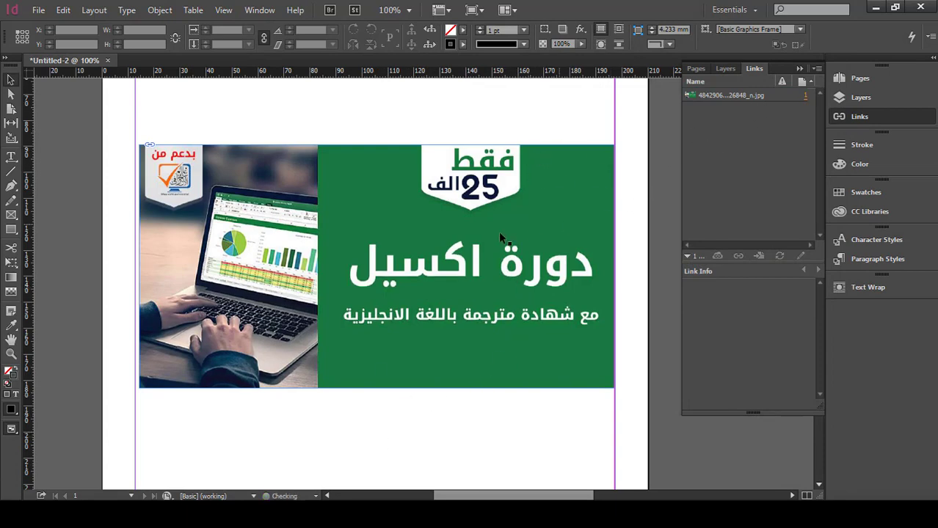
pyautogui.click(875, 8)
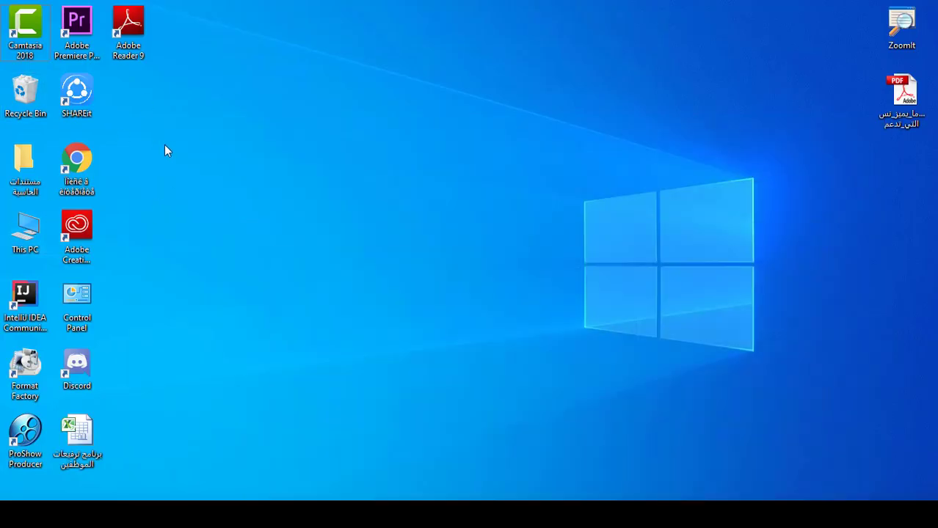
pyautogui.hotkey('alt', 'Tab')
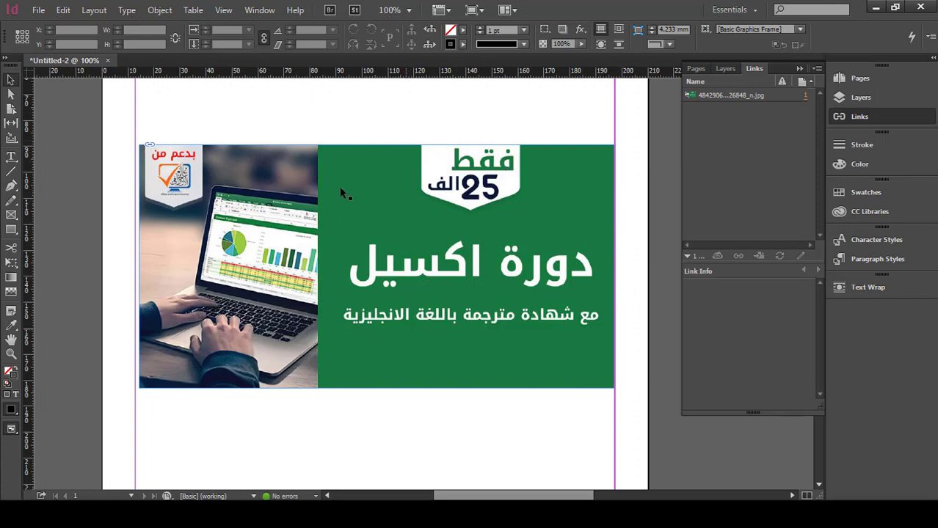
# - Extend the banner frame's left edge to the left page margin, making it 184.6 mm wide, and deselect it
pyautogui.click(476, 202)
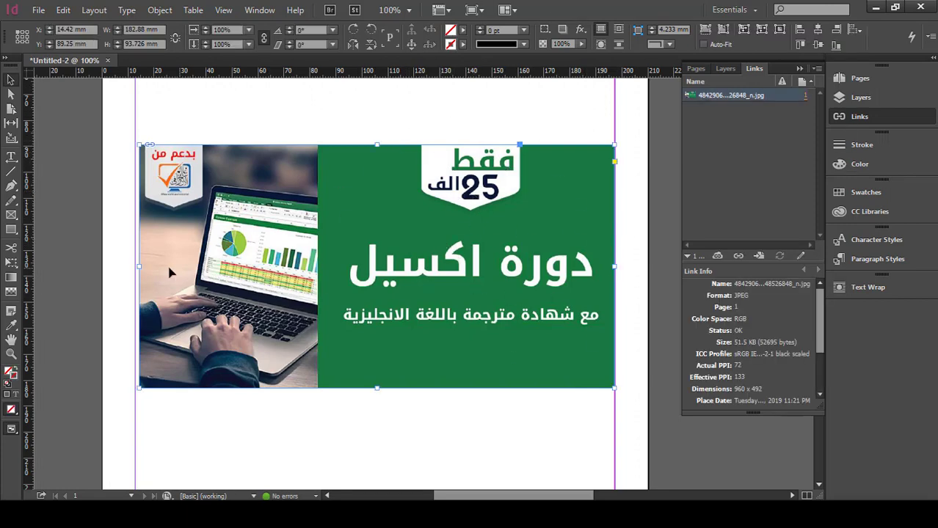
pyautogui.moveTo(140, 268); pyautogui.dragTo(135, 268)
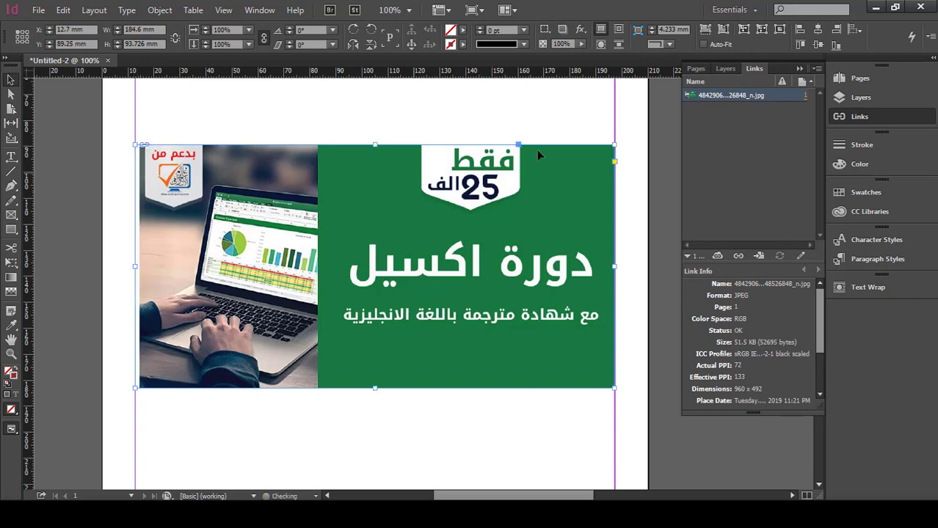
pyautogui.click(550, 99)
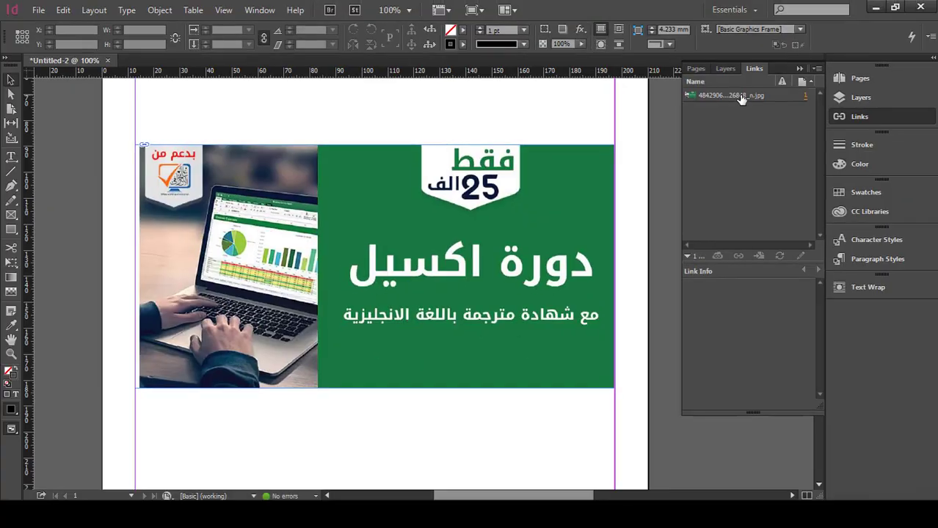
# - Start editing the linked JPG with another application, opening the application chooser from its link options
pyautogui.rightClick(742, 98)
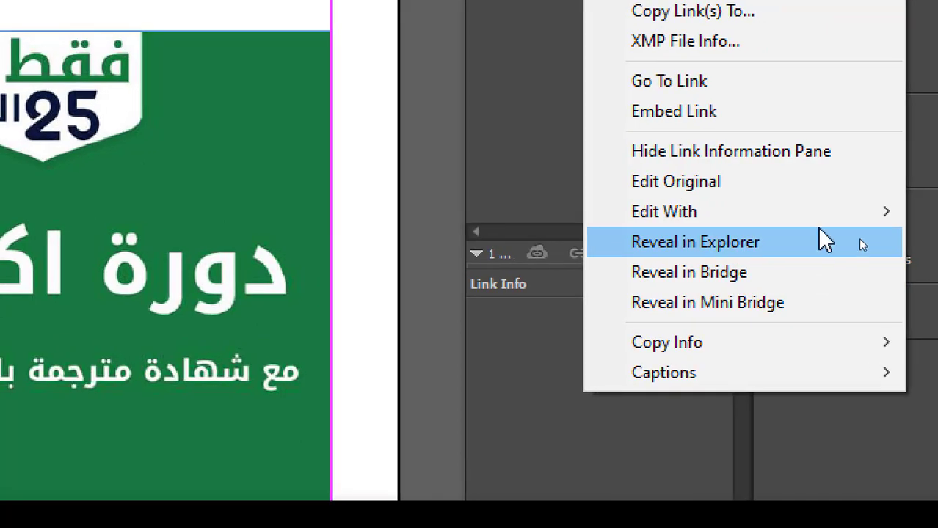
pyautogui.moveTo(859, 235)
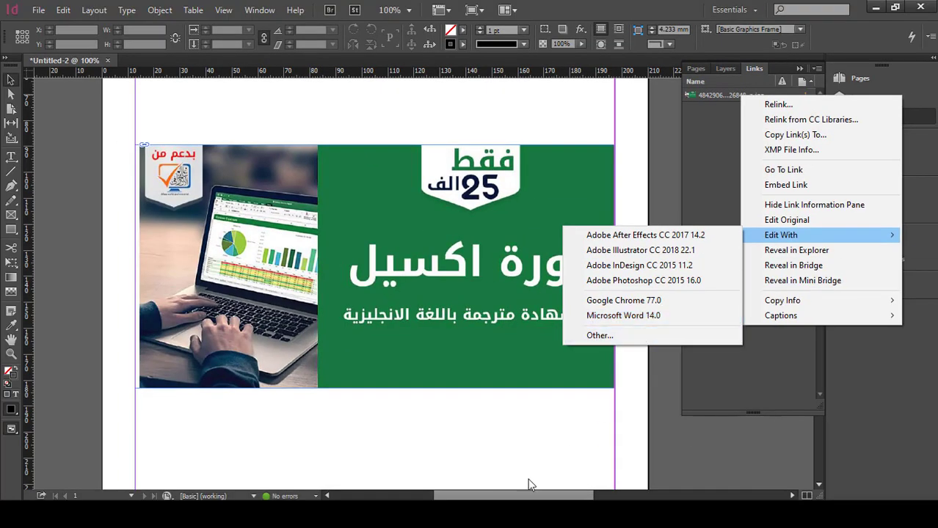
pyautogui.moveTo(423, 513)
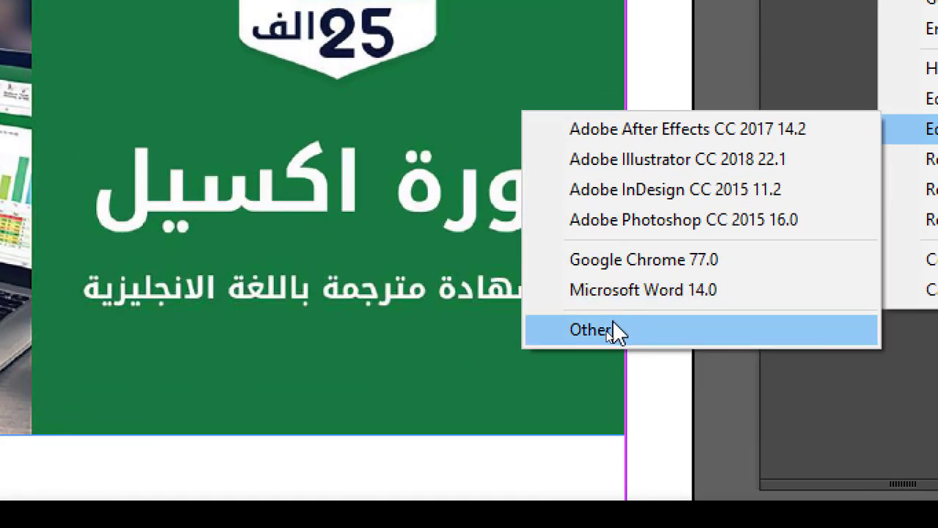
pyautogui.click(599, 331)
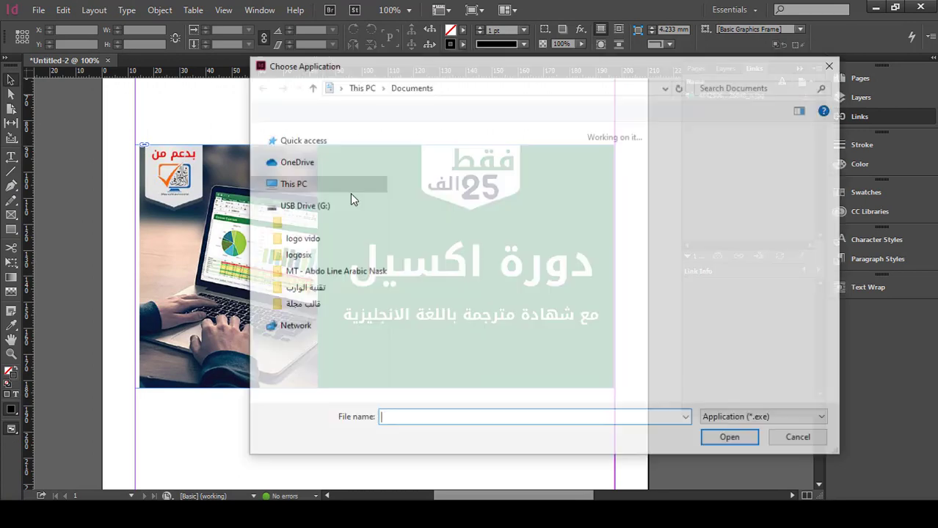
# - Choose Photoshop from C:\Program Files (x86)\Adobe Photoshop CS5 ME as the editor and open the linked image in it
pyautogui.scroll(-3, 293, 345)
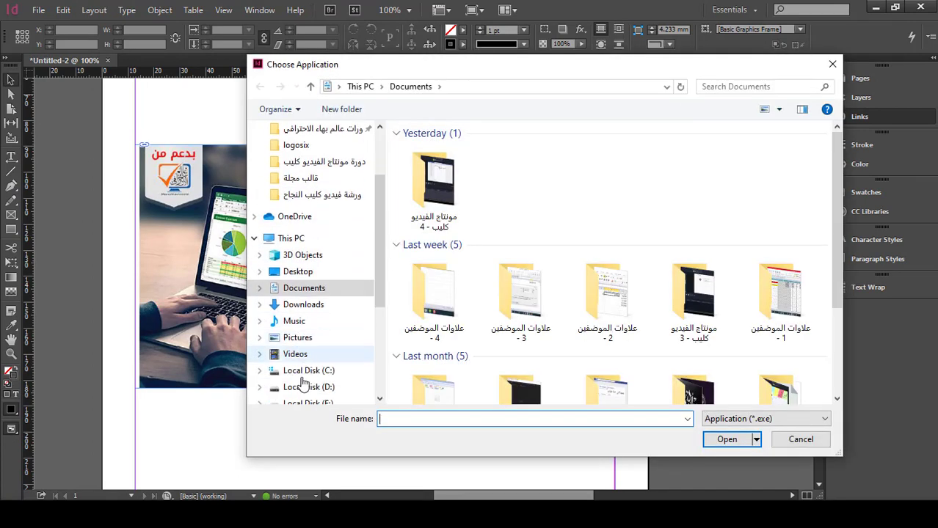
pyautogui.click(305, 338)
pyautogui.click(439, 193)
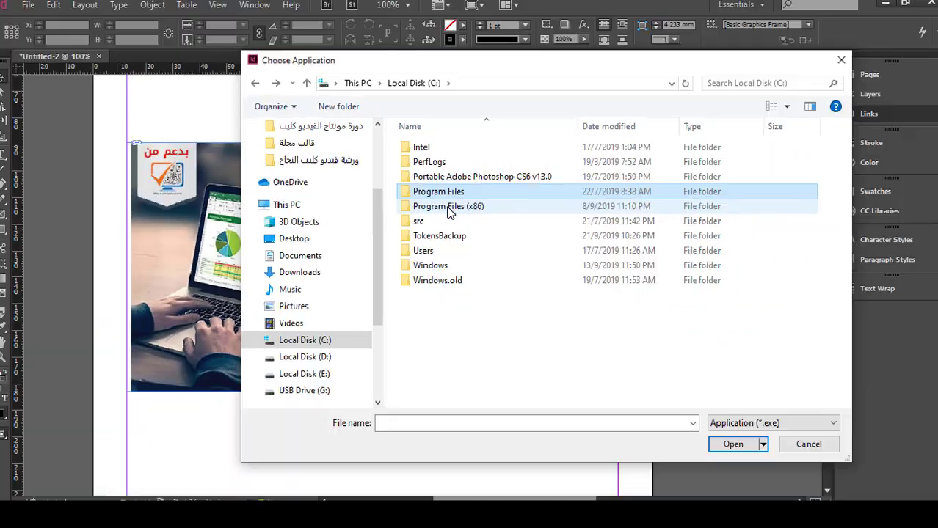
pyautogui.doubleClick(447, 207)
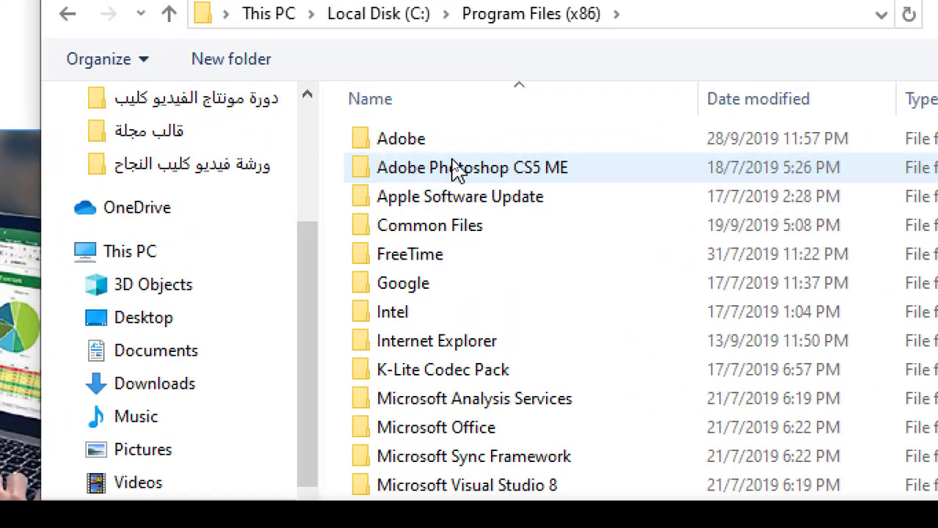
pyautogui.doubleClick(455, 169)
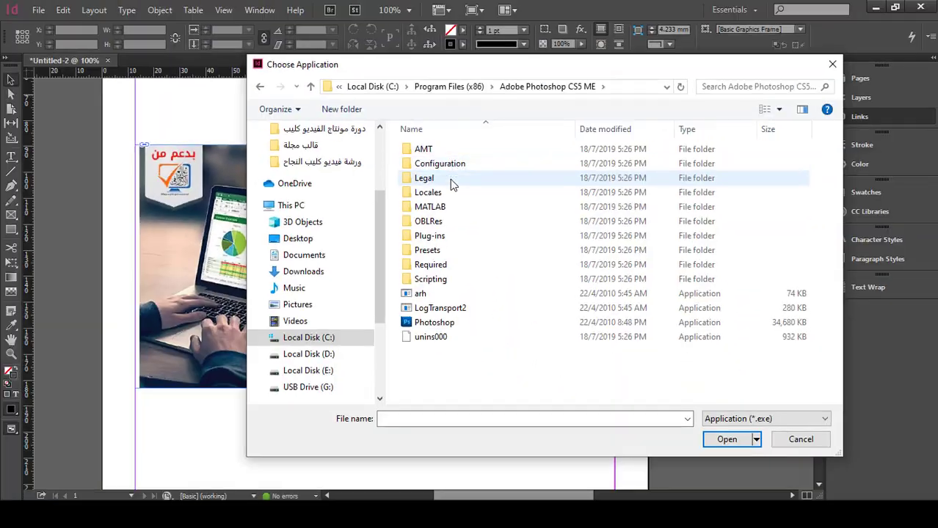
pyautogui.scroll(1, 450, 179)
pyautogui.click(477, 372)
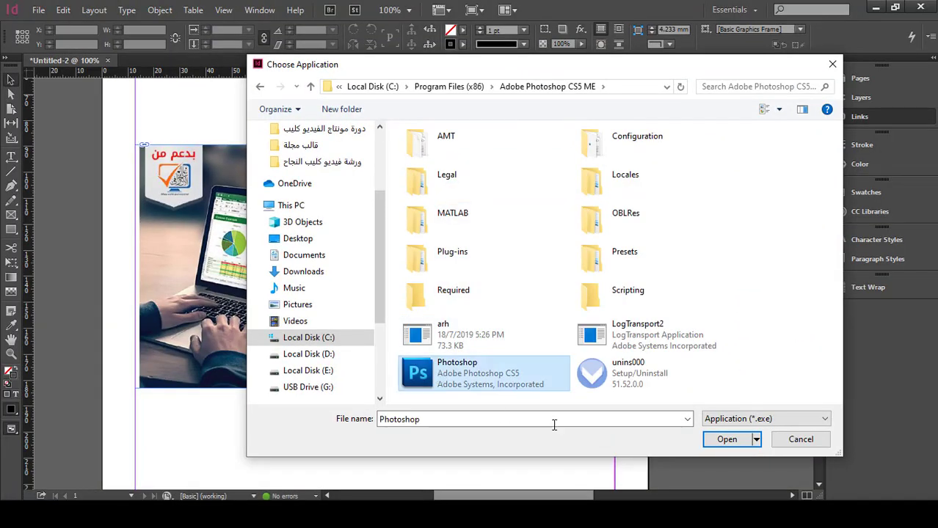
pyautogui.click(722, 440)
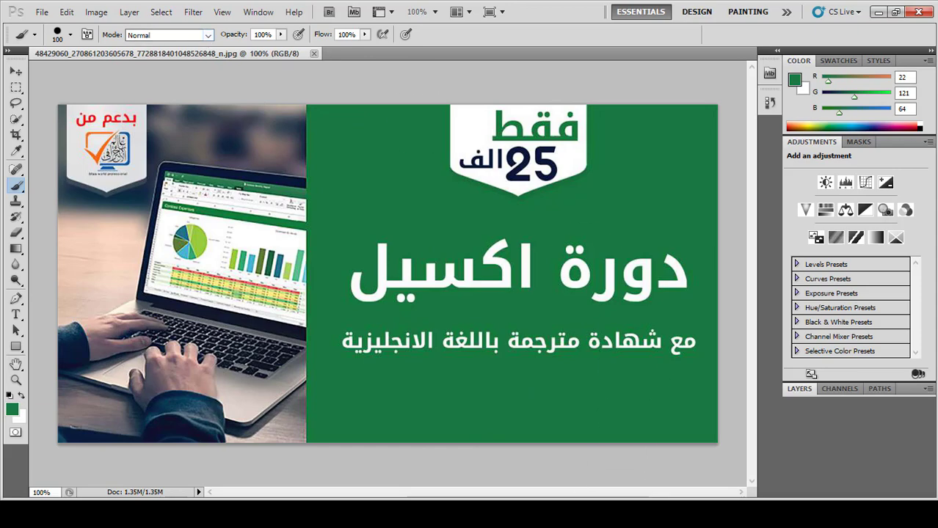
# - Paint over the large white headline with the green brush and save the JPEG at Maximum quality 12, Progressive
pyautogui.click(918, 12)
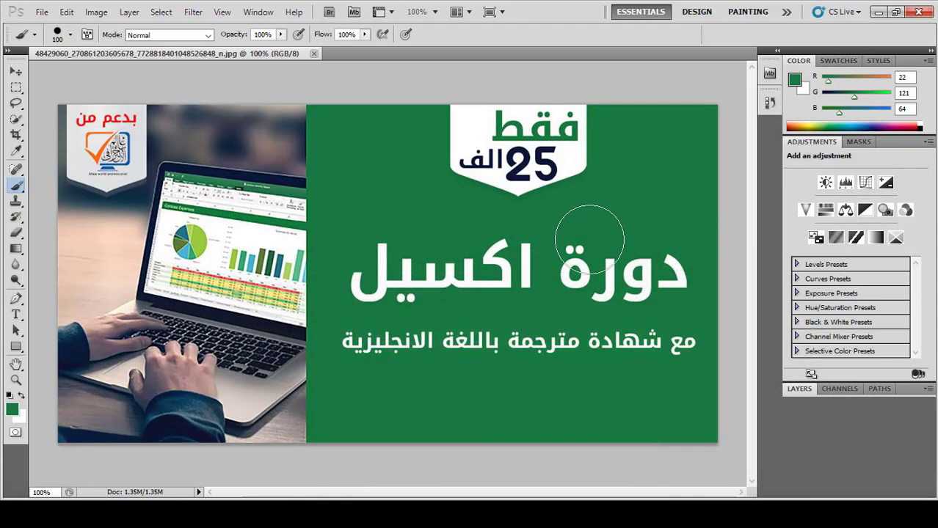
pyautogui.moveTo(668, 268)
pyautogui.mouseDown()
pyautogui.moveTo(515, 277)
pyautogui.moveTo(405, 261)
pyautogui.moveTo(505, 259)
pyautogui.moveTo(427, 287)
pyautogui.mouseUp()
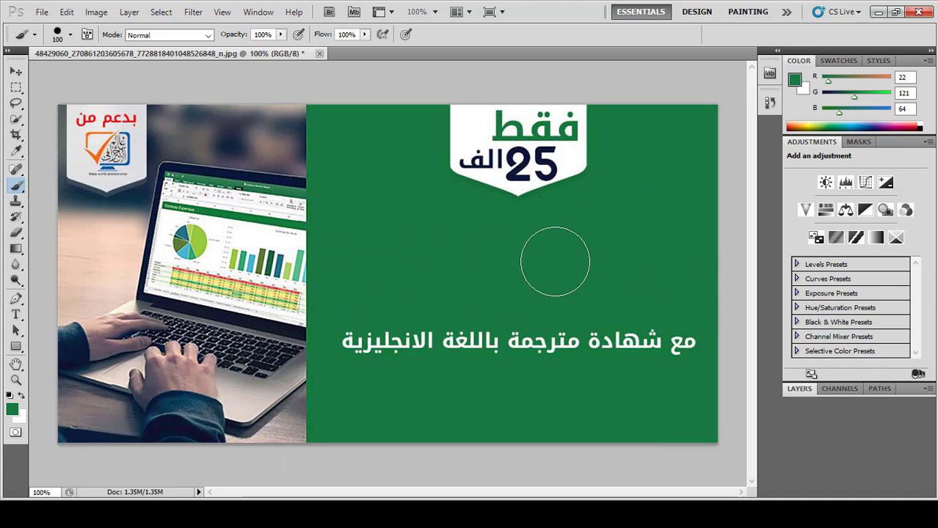
pyautogui.hotkey('ctrl', 's')
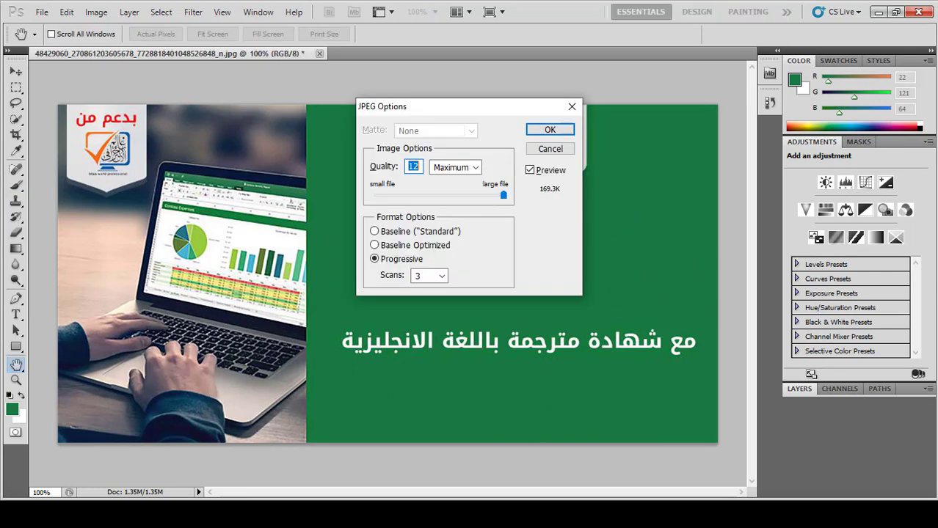
pyautogui.click(550, 131)
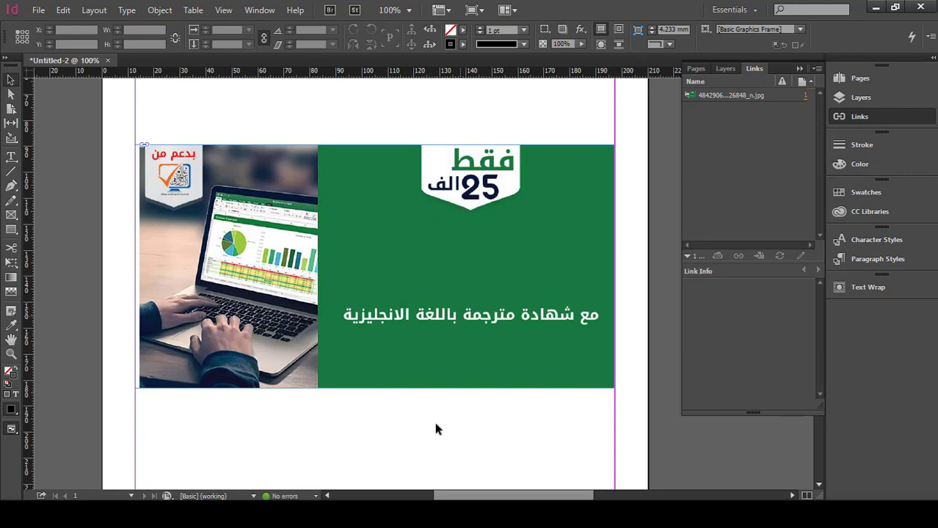
# - Close the edited image in Photoshop and switch back to the InDesign document
pyautogui.hotkey('alt', 'Tab')
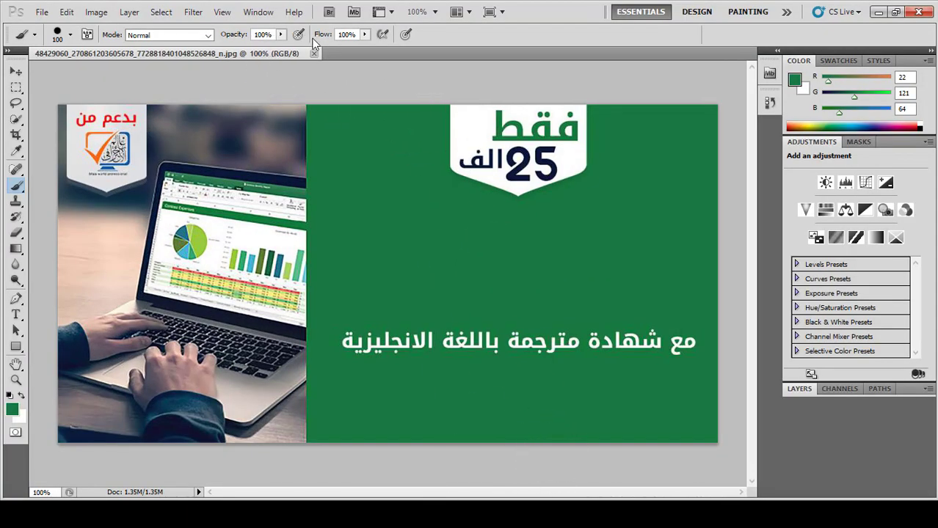
pyautogui.hotkey('ctrl', 'w')
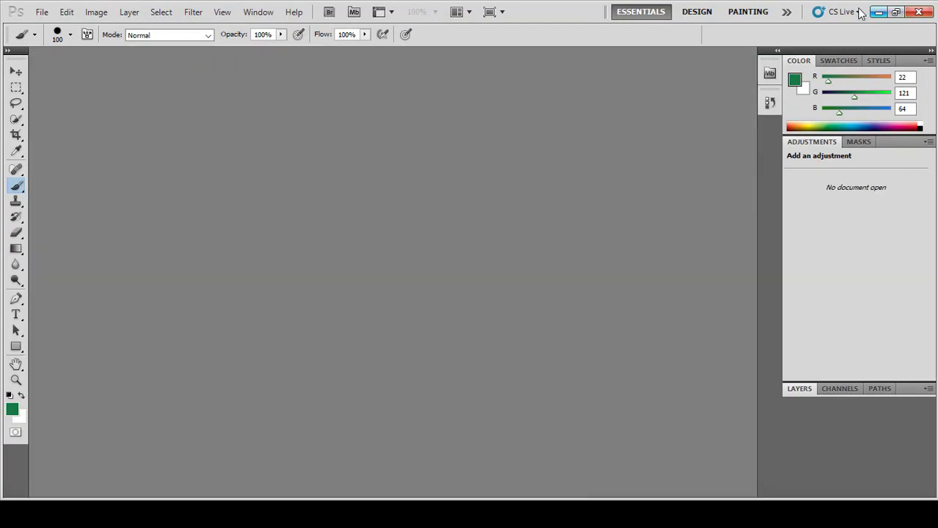
pyautogui.hotkey('alt', 'Tab')
# - Delete the banner and place the computer basics course PSD between the page margins, about 184.6 mm wide
pyautogui.click(354, 228)
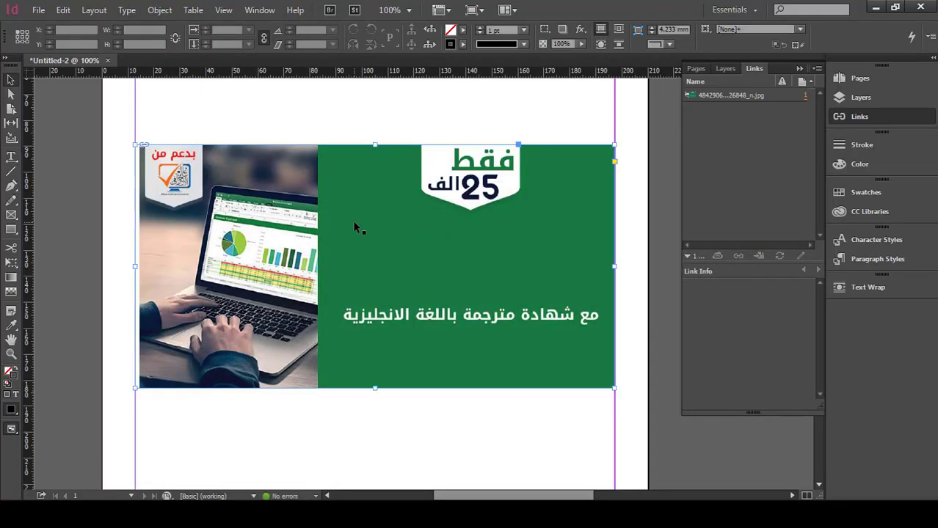
pyautogui.press('Delete')
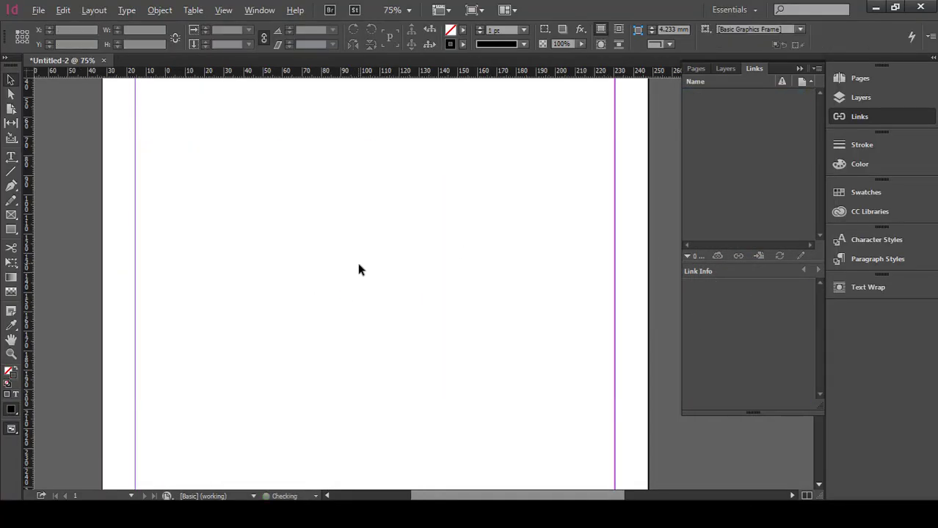
pyautogui.hotkey('ctrl', '-')
pyautogui.click(38, 10)
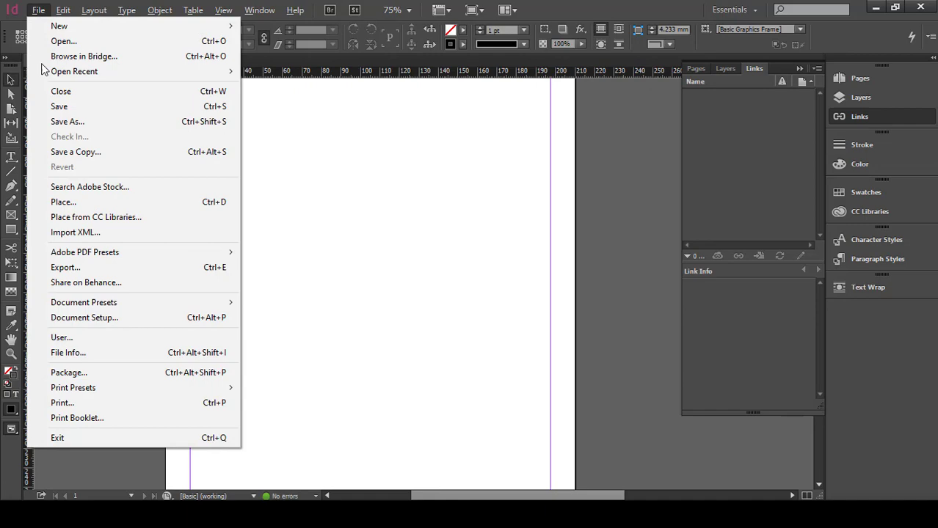
pyautogui.click(77, 203)
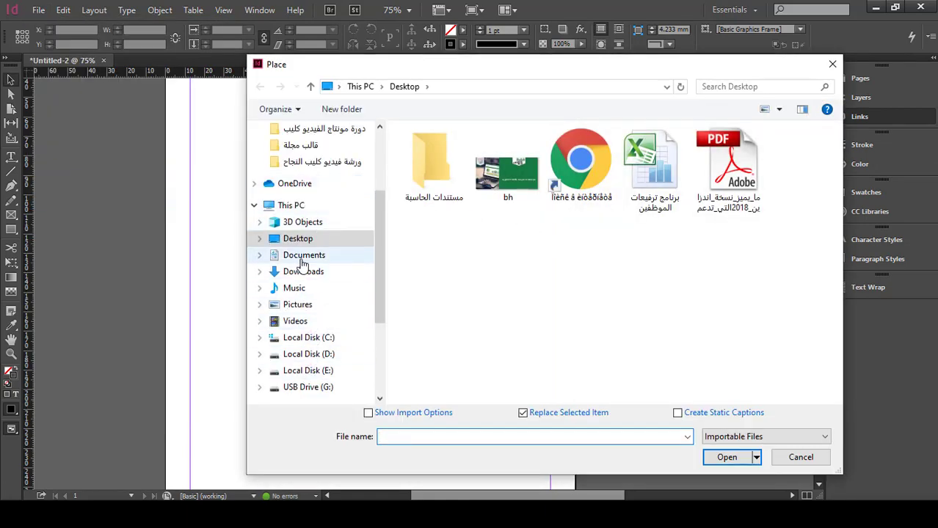
pyautogui.press('Escape')
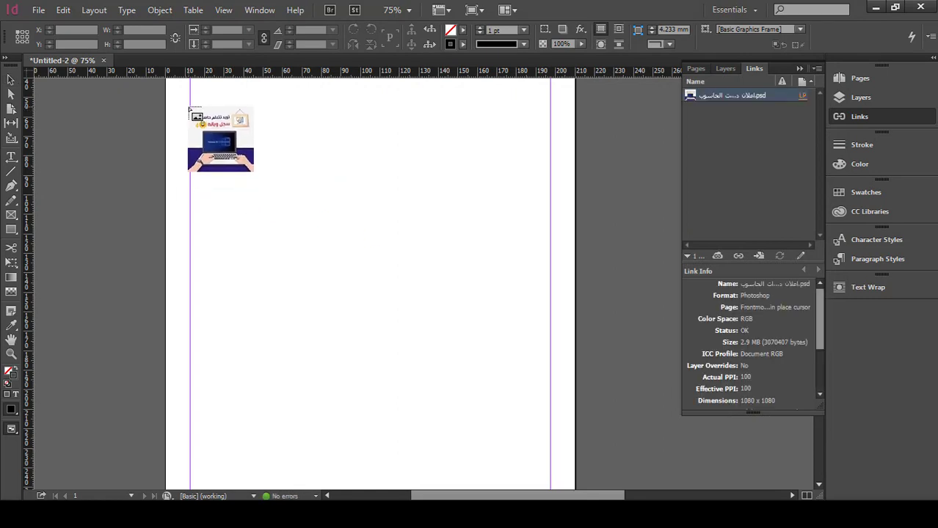
pyautogui.moveTo(190, 107); pyautogui.dragTo(551, 426)
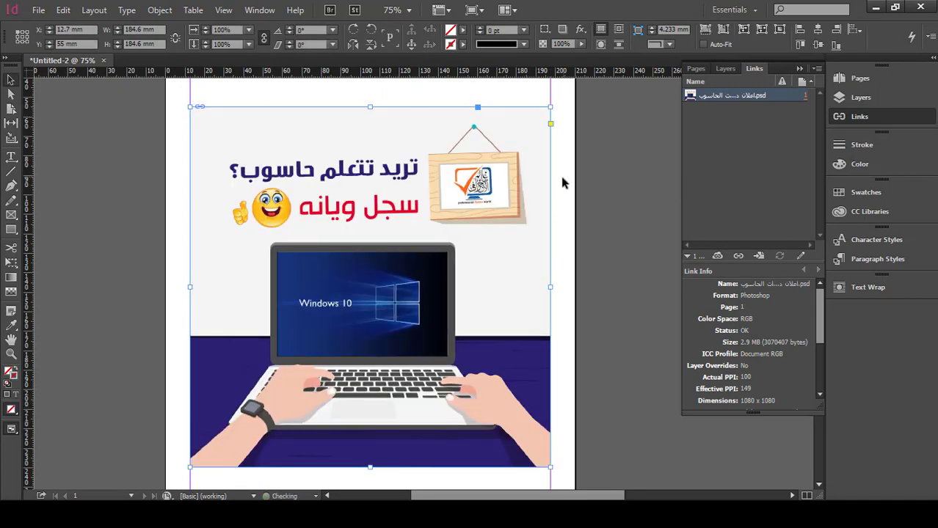
# - Open the placed PSD's original file in Photoshop for editing from its link
pyautogui.rightClick(735, 100)
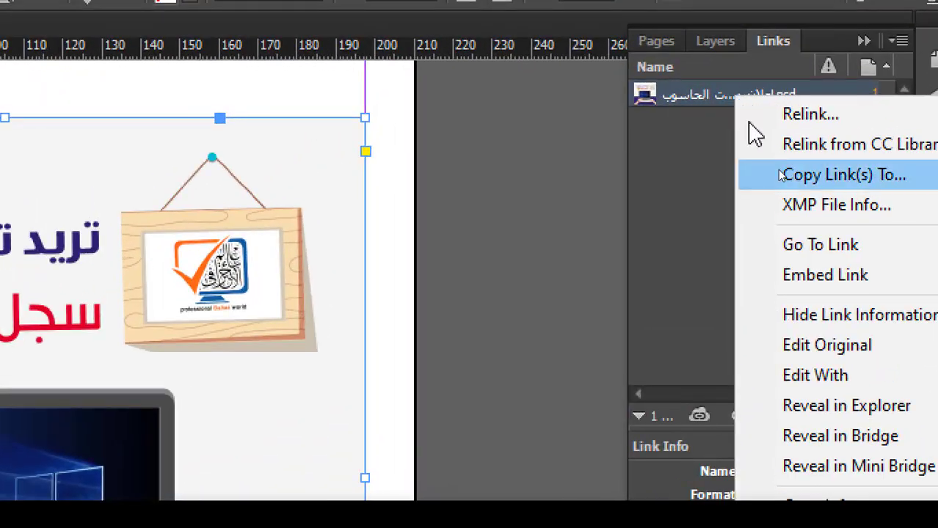
pyautogui.click(712, 101)
pyautogui.rightClick(711, 101)
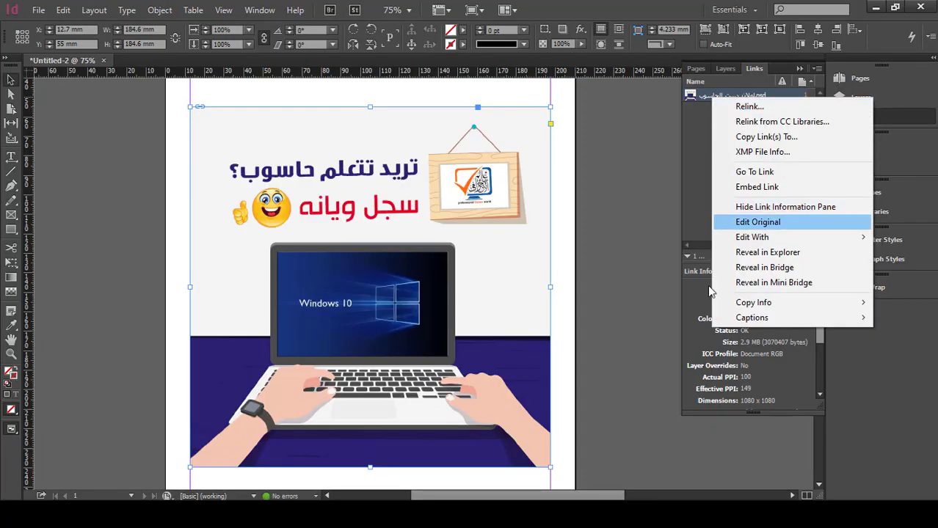
pyautogui.click(755, 223)
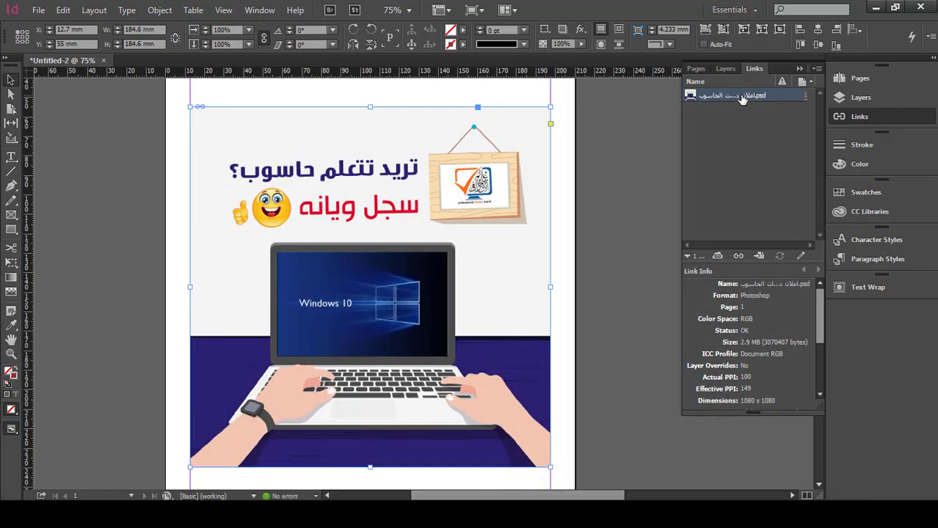
pyautogui.rightClick(743, 99)
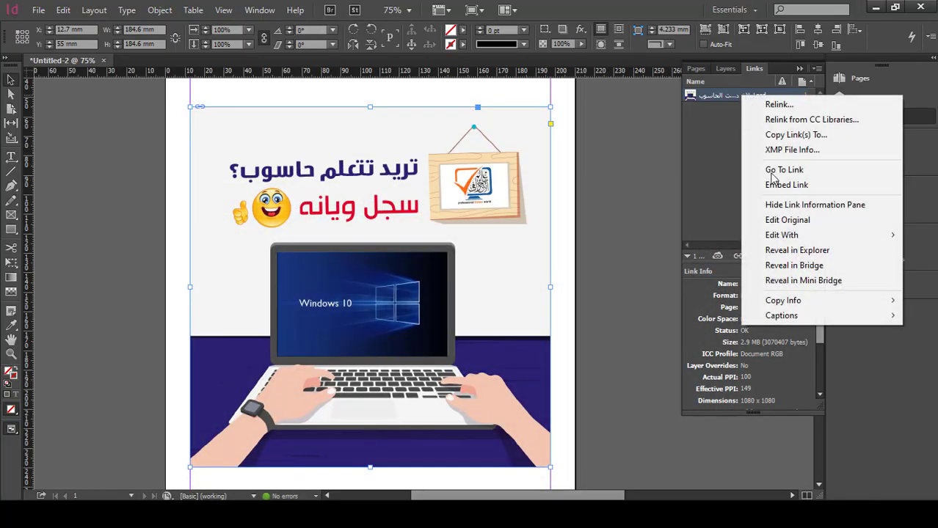
pyautogui.click(804, 226)
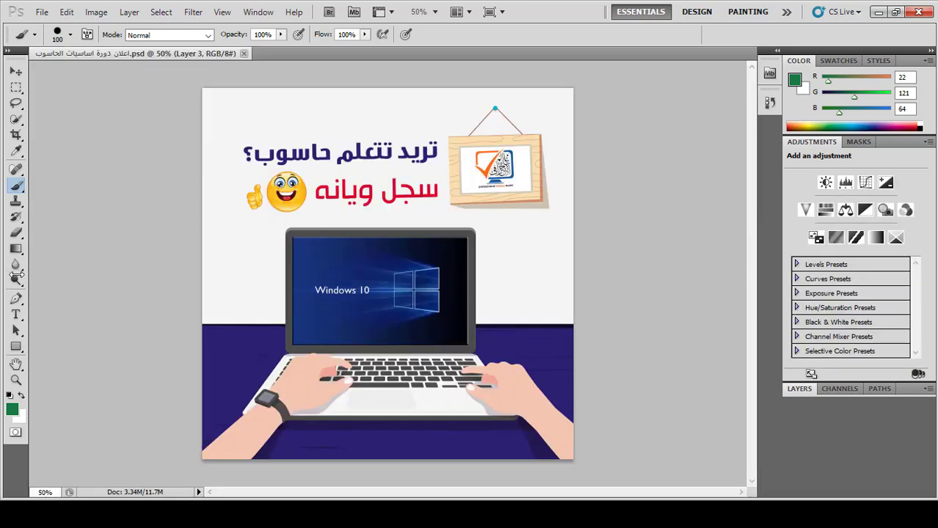
# - Recolor the headline's second line, سجل ويانه, with the dark blue sampled from the desk area and commit the text edit
pyautogui.click(15, 314)
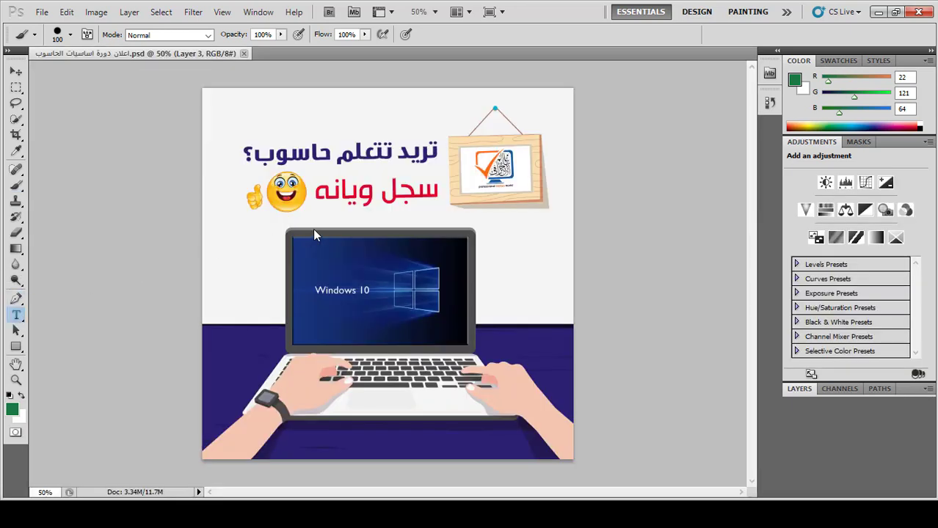
pyautogui.click(408, 200)
pyautogui.moveTo(439, 198); pyautogui.dragTo(314, 195)
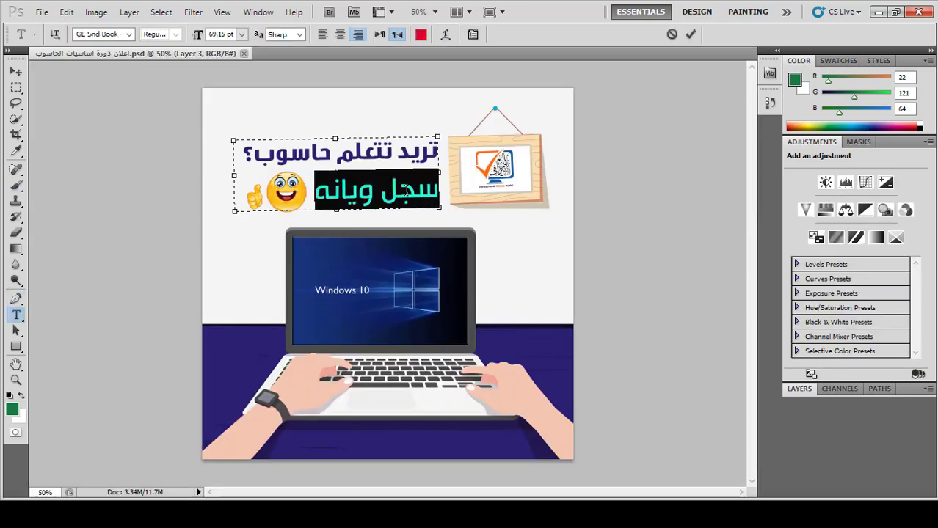
pyautogui.click(421, 35)
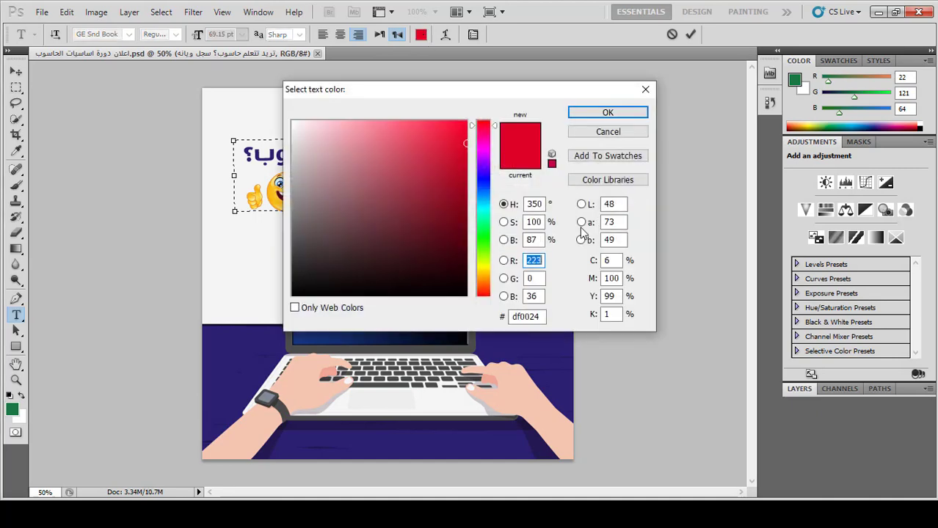
pyautogui.click(484, 193)
pyautogui.click(534, 341)
pyautogui.click(607, 112)
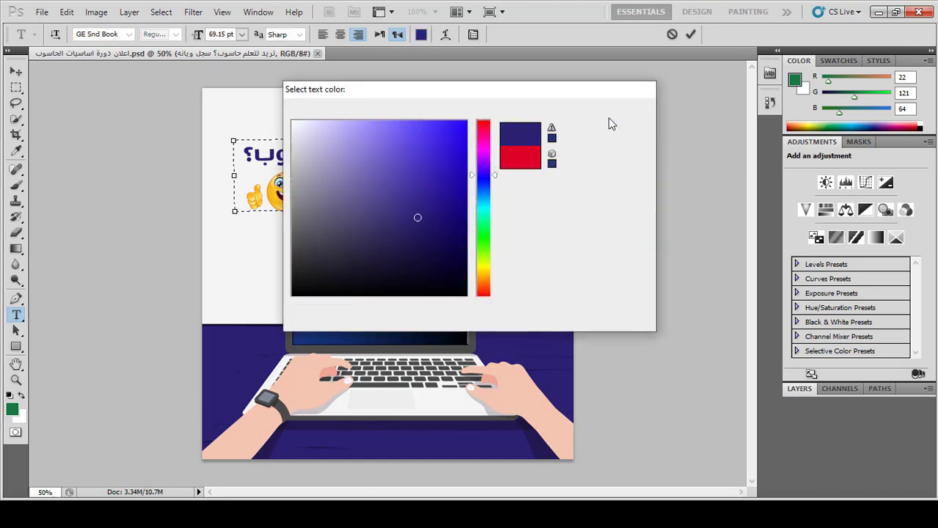
pyautogui.click(694, 34)
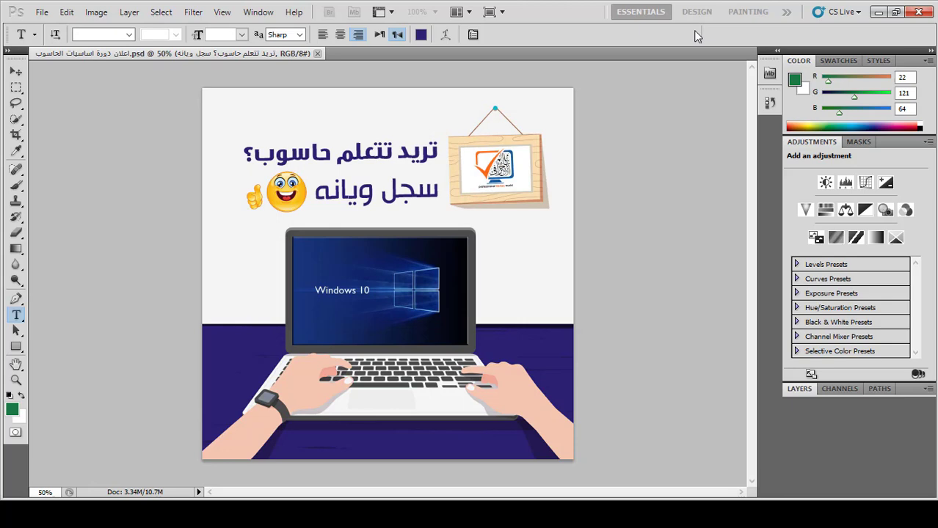
# - Recolor the headline's first line, تريد تتعلم حاسوب؟, to bright red with hue 0 and commit the text edit
pyautogui.click(408, 152)
pyautogui.doubleClick(408, 152)
pyautogui.tripleClick(408, 151)
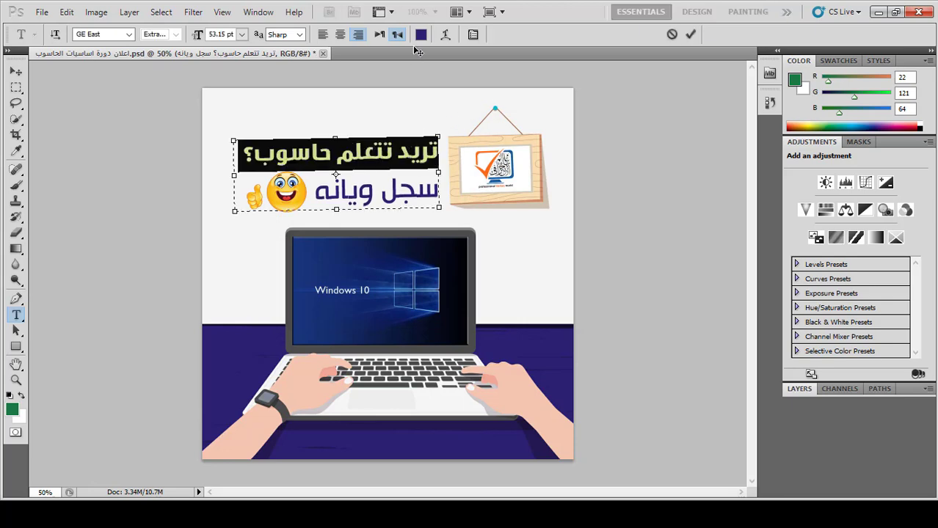
pyautogui.click(420, 33)
pyautogui.click(483, 123)
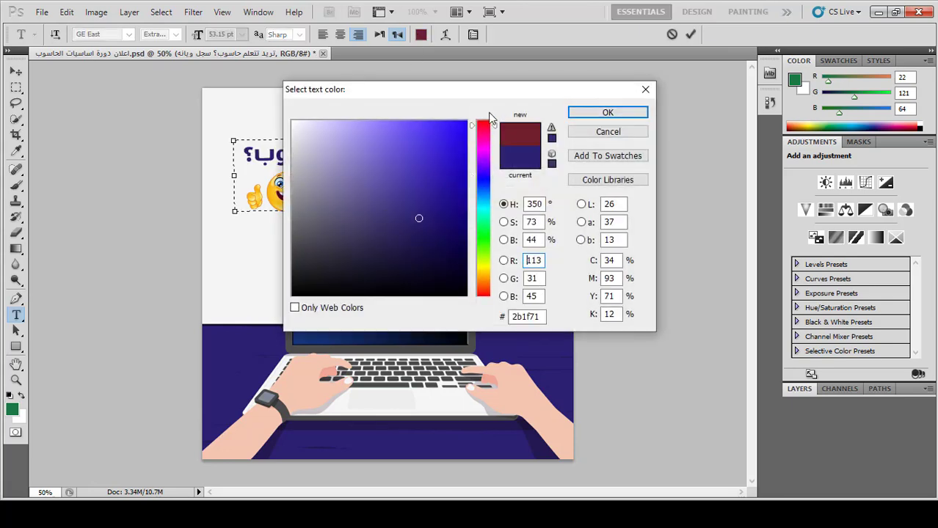
pyautogui.click(465, 122)
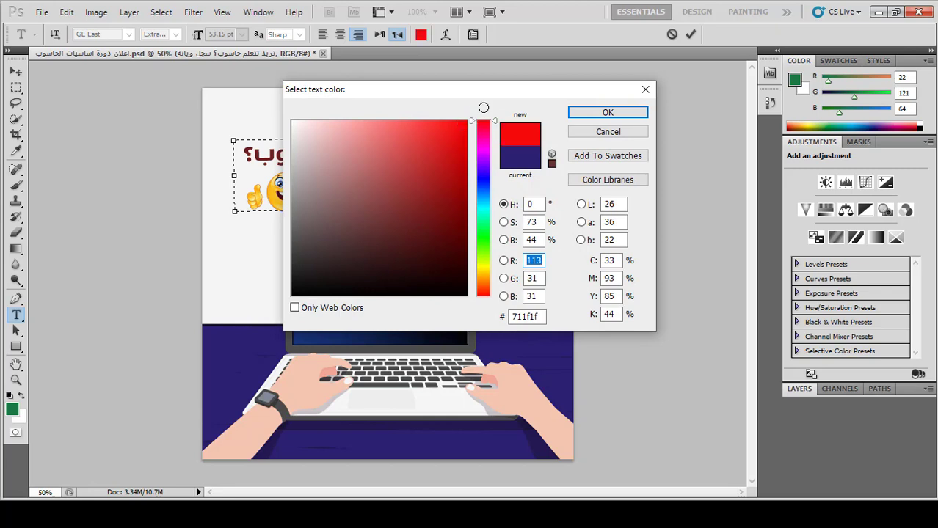
pyautogui.click(632, 112)
pyautogui.click(689, 35)
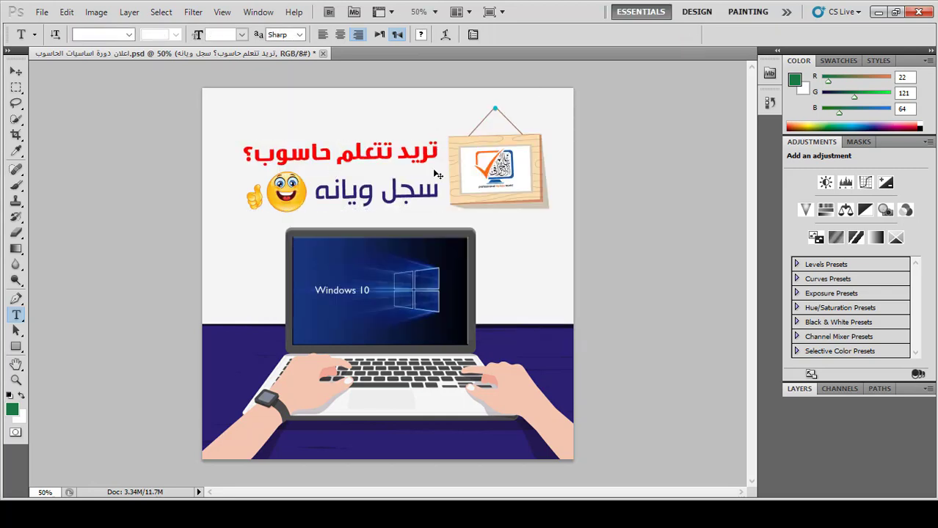
# - Save the edited PSD and switch to InDesign to check the linked image on the page
pyautogui.hotkey('ctrl', 's')
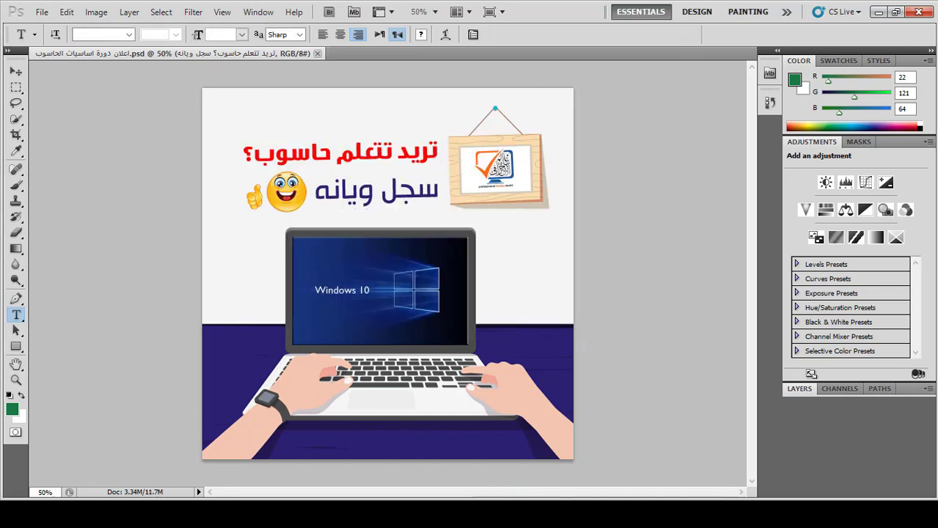
pyautogui.hotkey('alt', 'Tab')
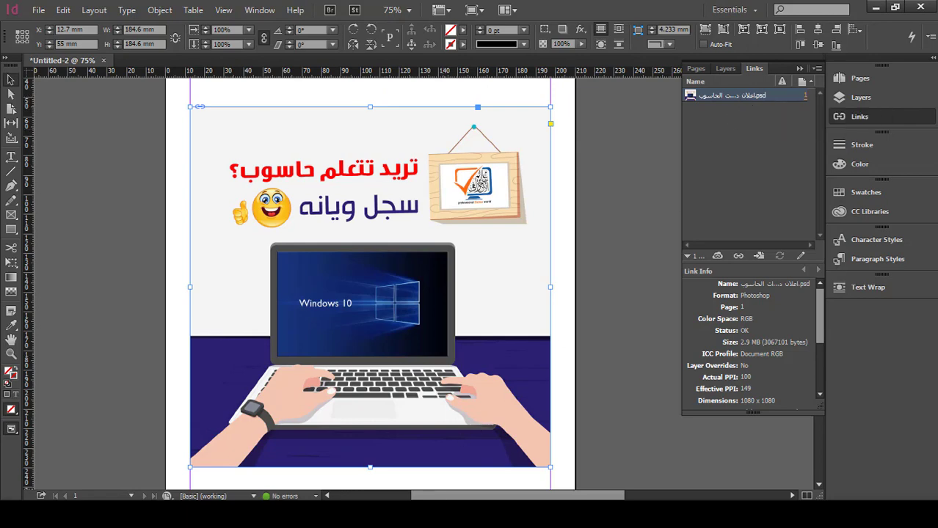
# - Switch back to Photoshop and start opening another file
pyautogui.hotkey('alt', 'Tab')
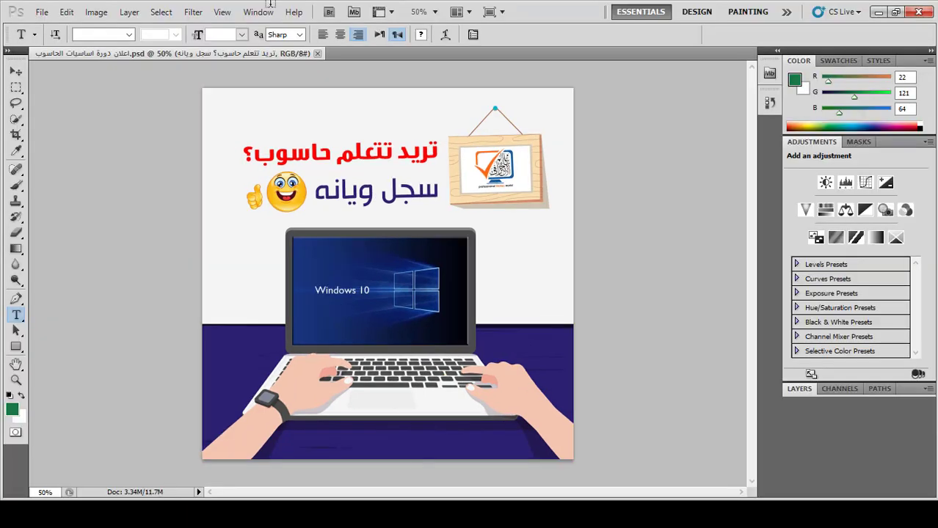
pyautogui.click(38, 13)
pyautogui.click(57, 39)
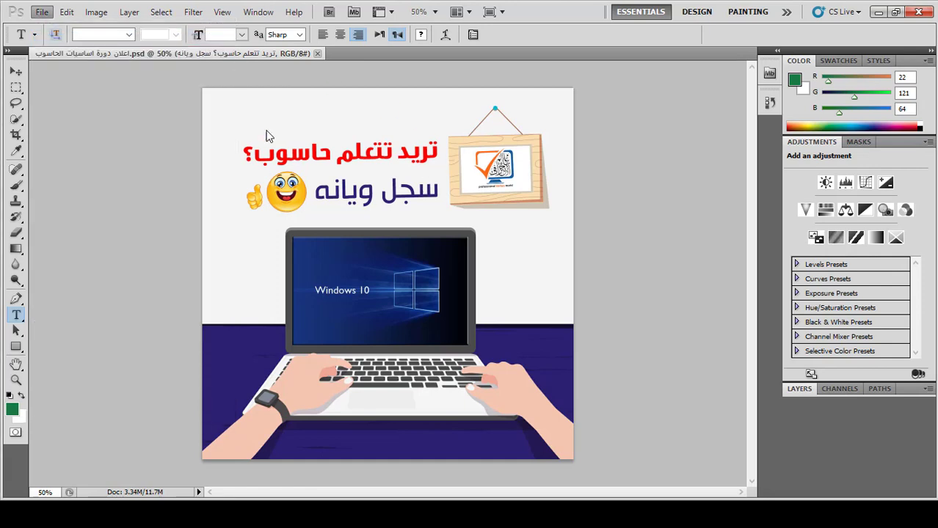